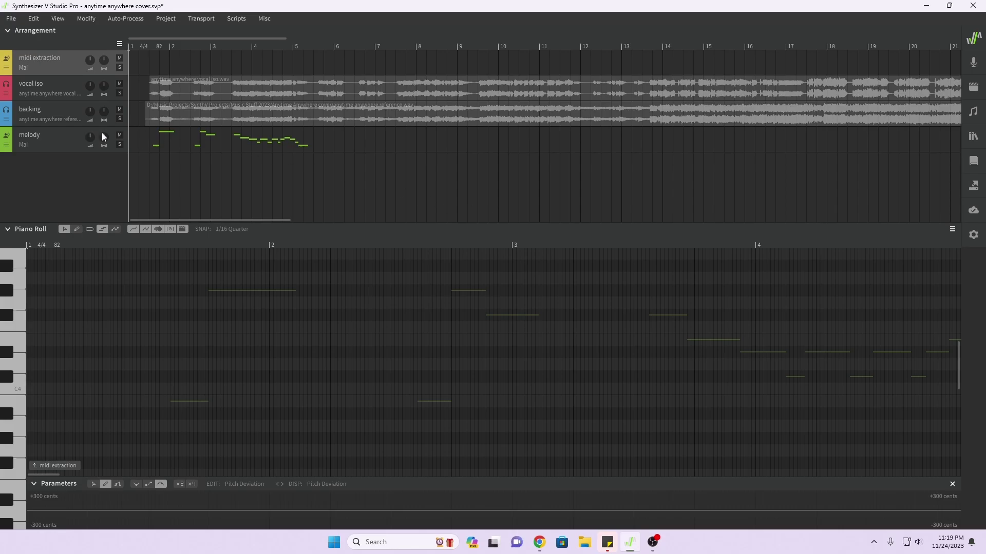
Step: Open the cover project and show the midi extraction track's notes in the piano roll
mouse_move(70, 115)
Step: Show the melody track's notes, mute the backing track, and play the melody from the ruler position
left_click(62, 141)
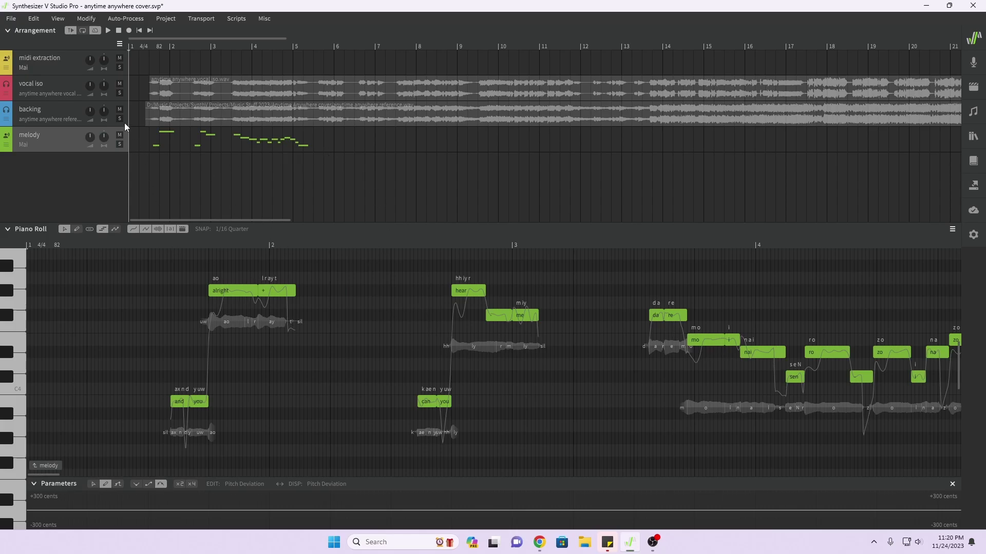
left_click(120, 109)
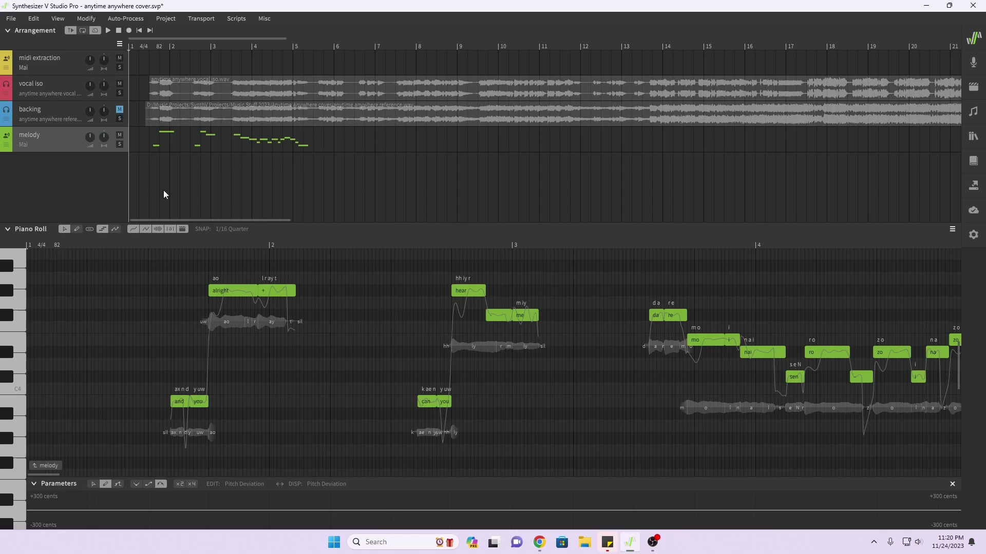
left_click(146, 238)
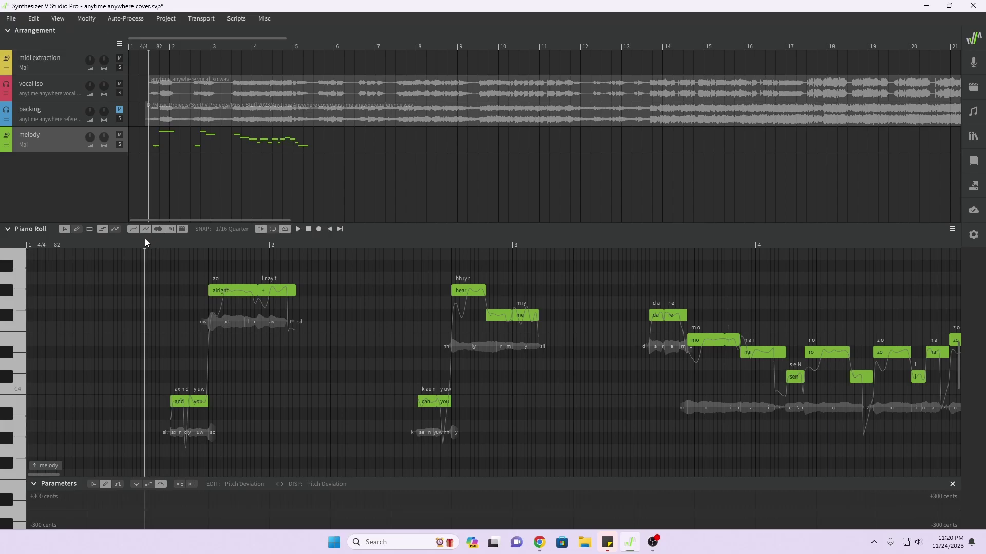
key("space")
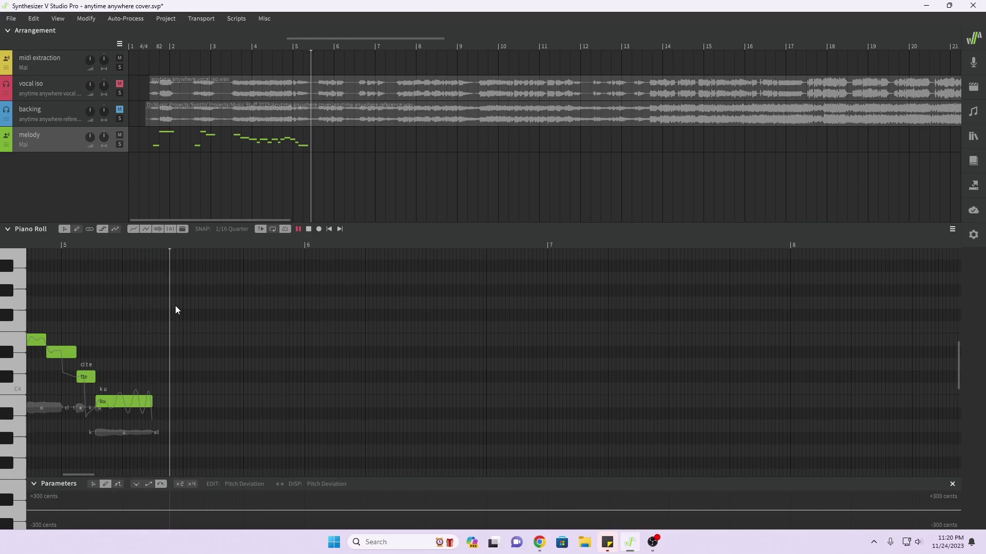
key("space")
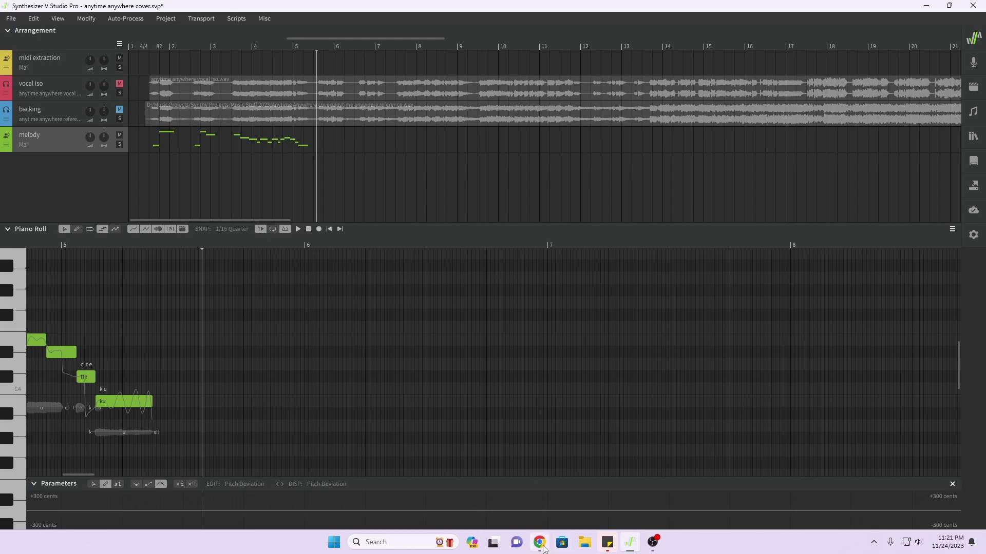
mouse_move(543, 549)
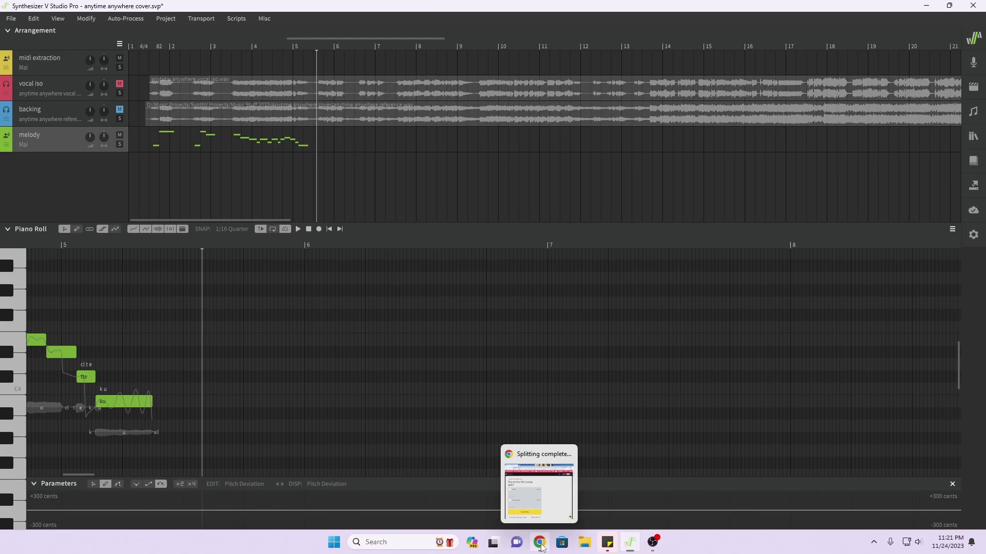
left_click(541, 548)
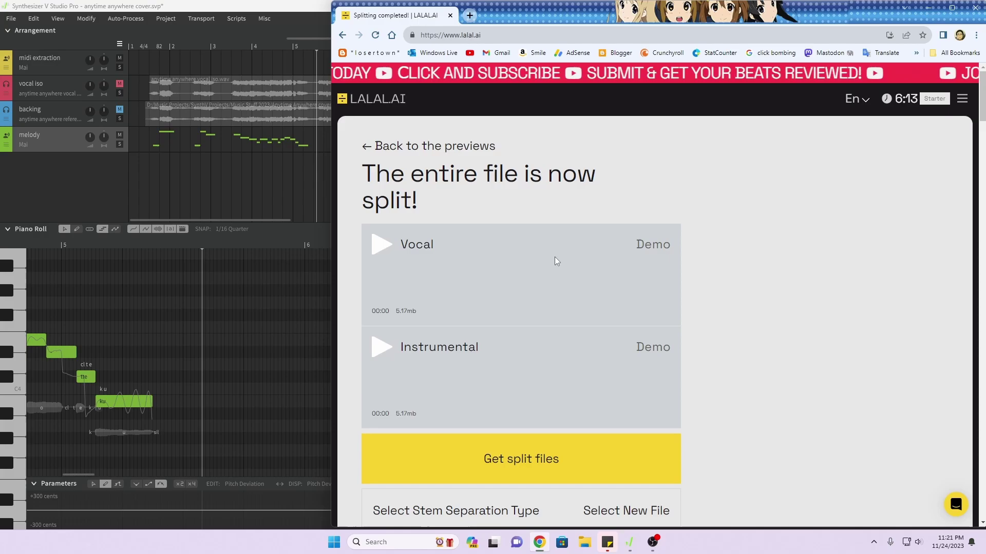
left_click(929, 11)
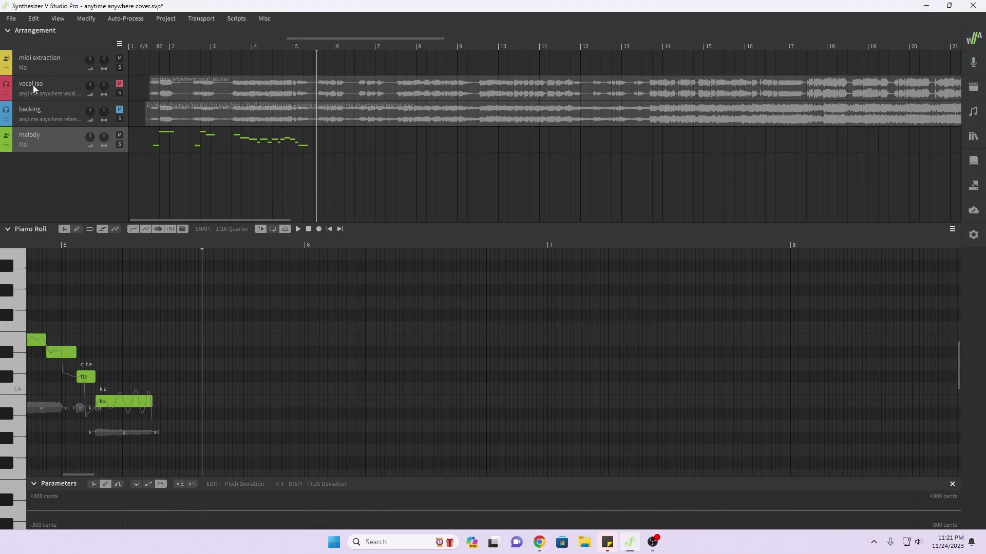
Step: Unmute the vocal iso track and play the isolated vocal from near bar 1.5
left_click(120, 83)
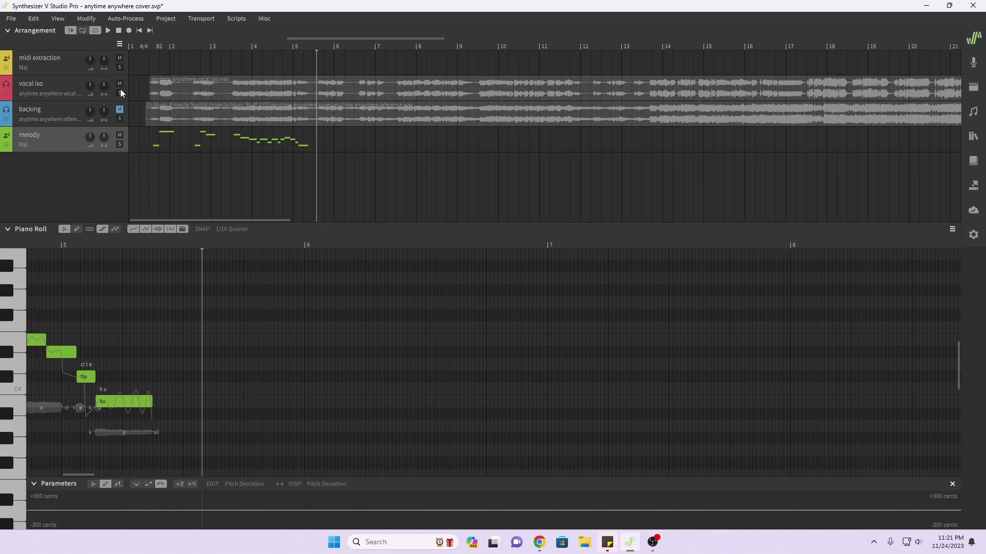
left_click(147, 45)
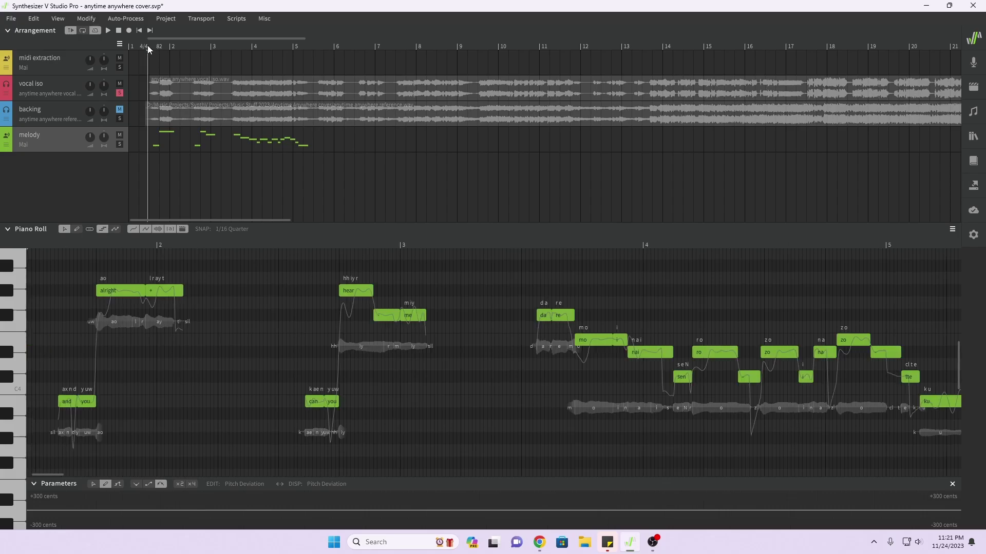
key("space")
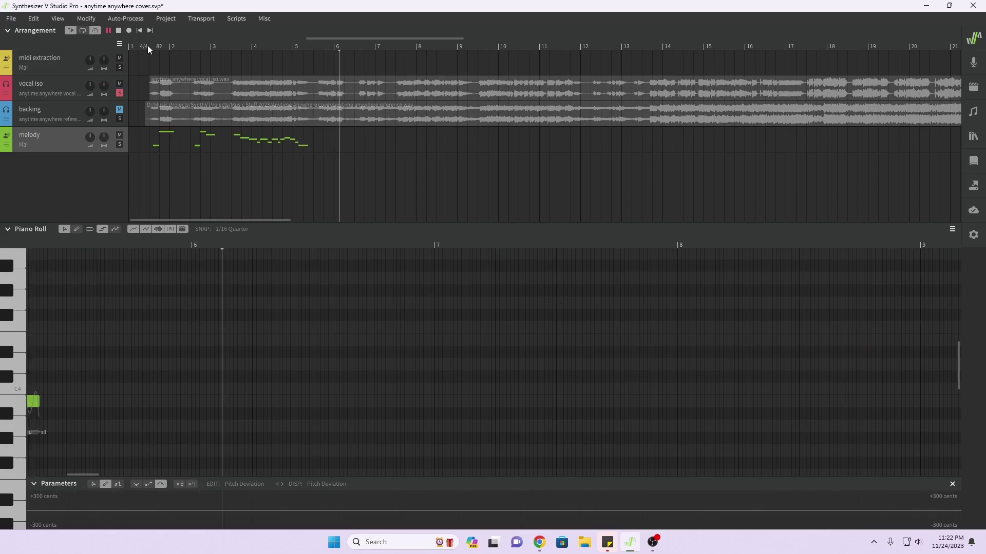
key("space")
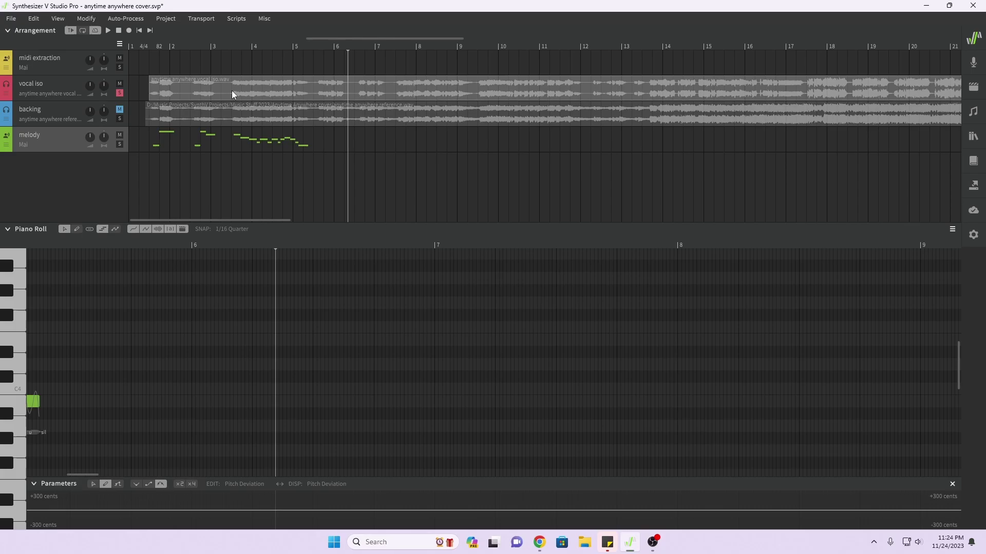
Step: Target midi extraction and run Extract Notes from Audio on the vocal iso clip, set to Japanese
left_click(72, 70)
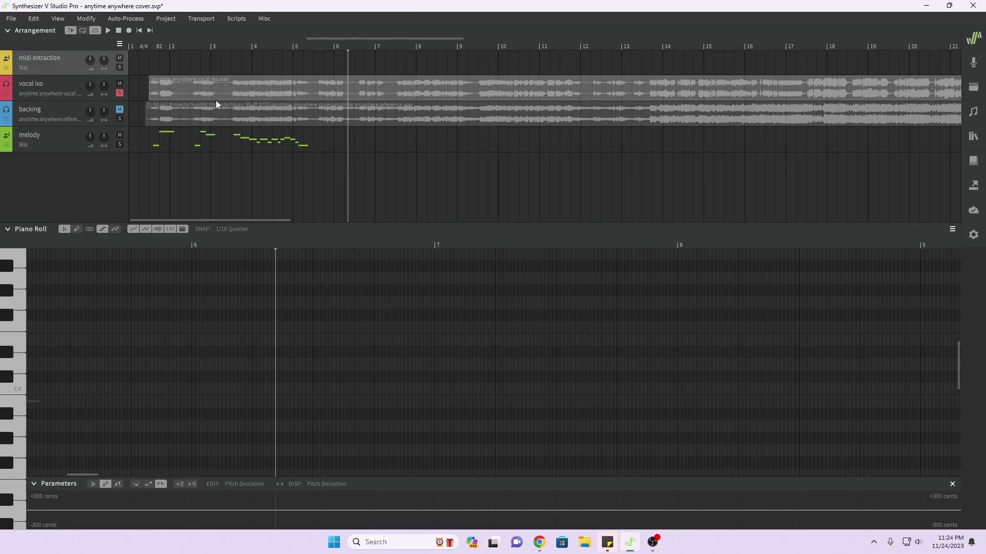
right_click(246, 87)
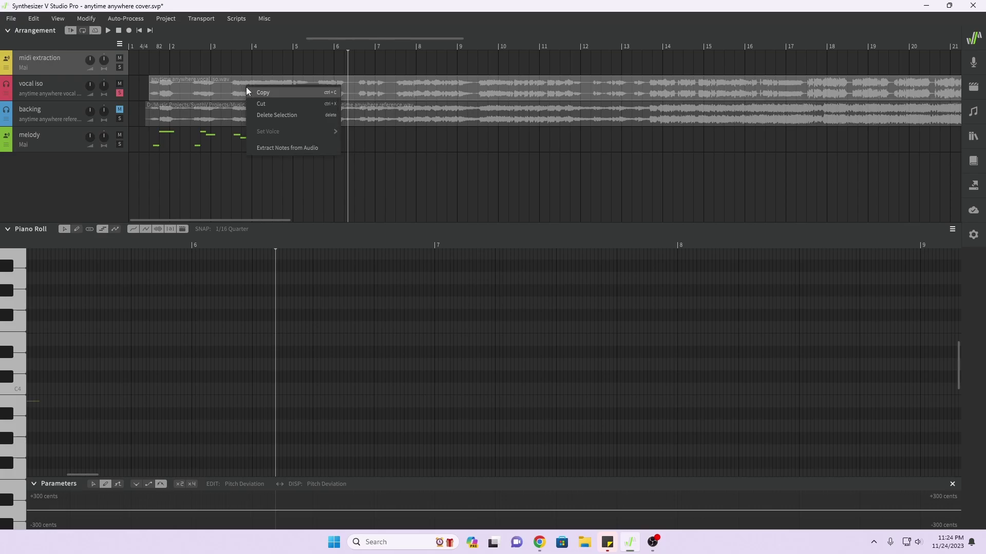
left_click(288, 148)
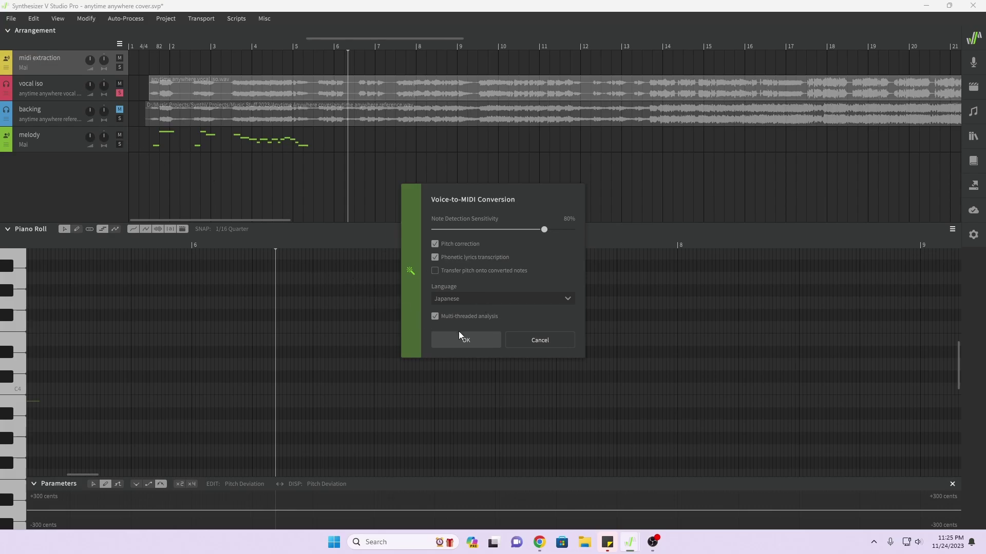
Step: Confirm the conversion so the isolated vocal becomes Japanese-lyric notes on the midi extraction track
left_click(468, 343)
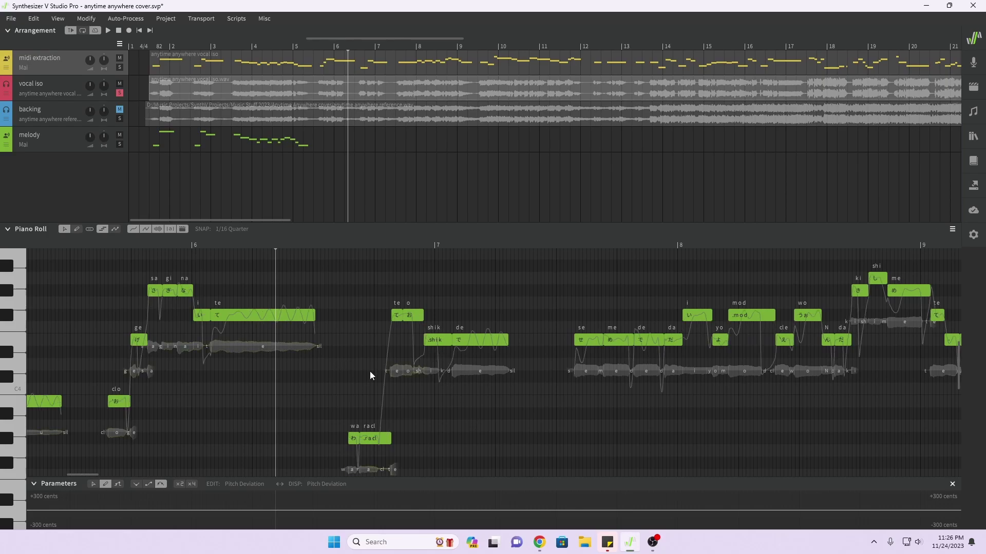
Step: Show the melody track's notes and place the playhead near the song's start
left_click(147, 45)
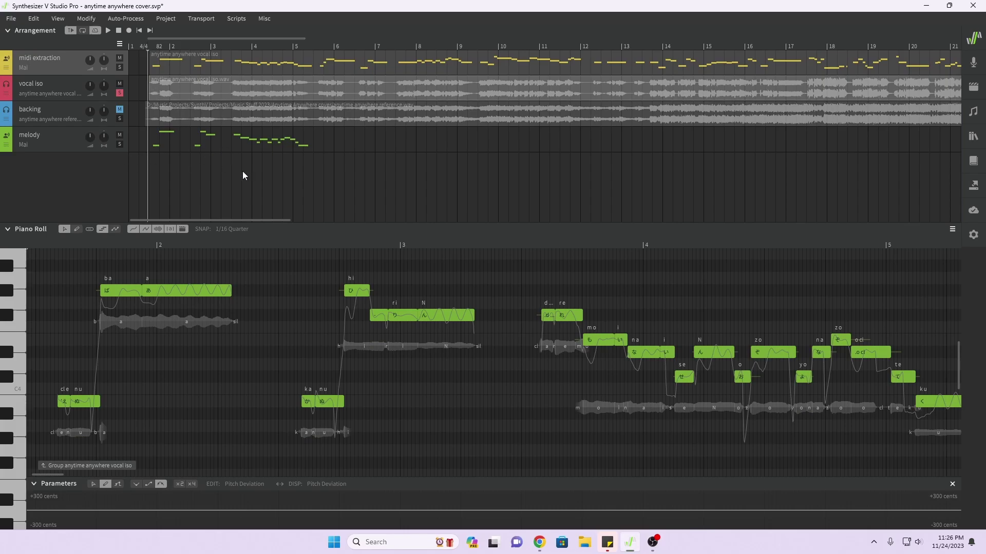
scroll(426, 302, "left", 2)
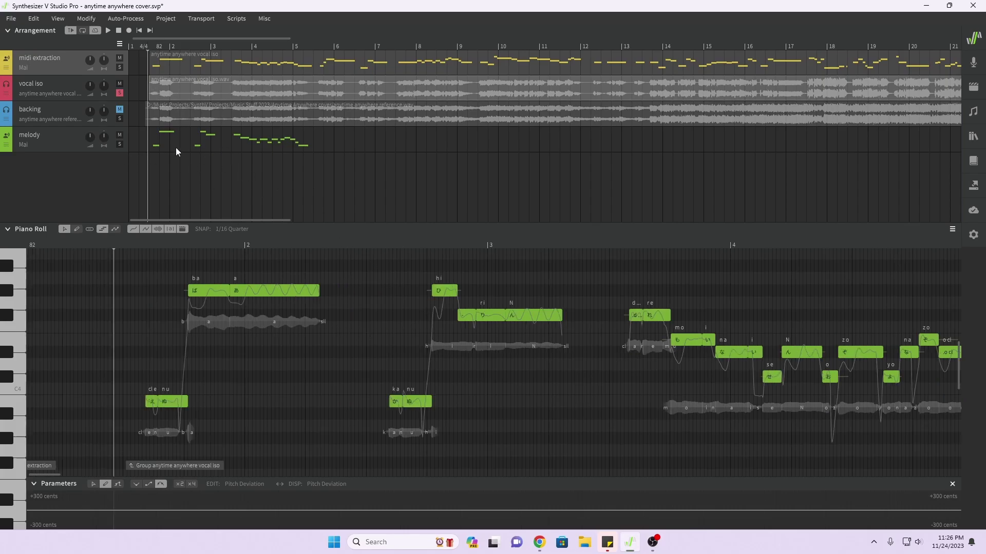
left_click(74, 142)
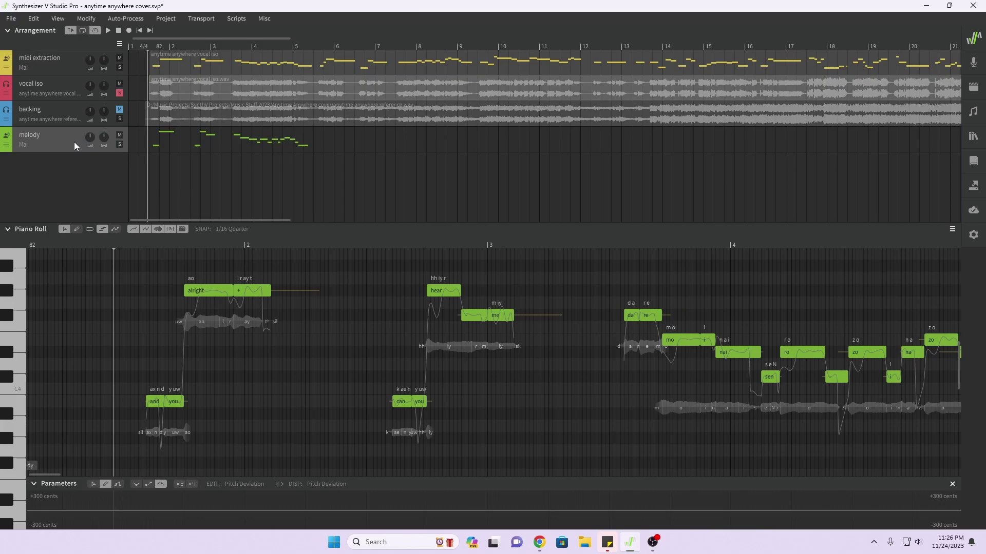
left_click(138, 246)
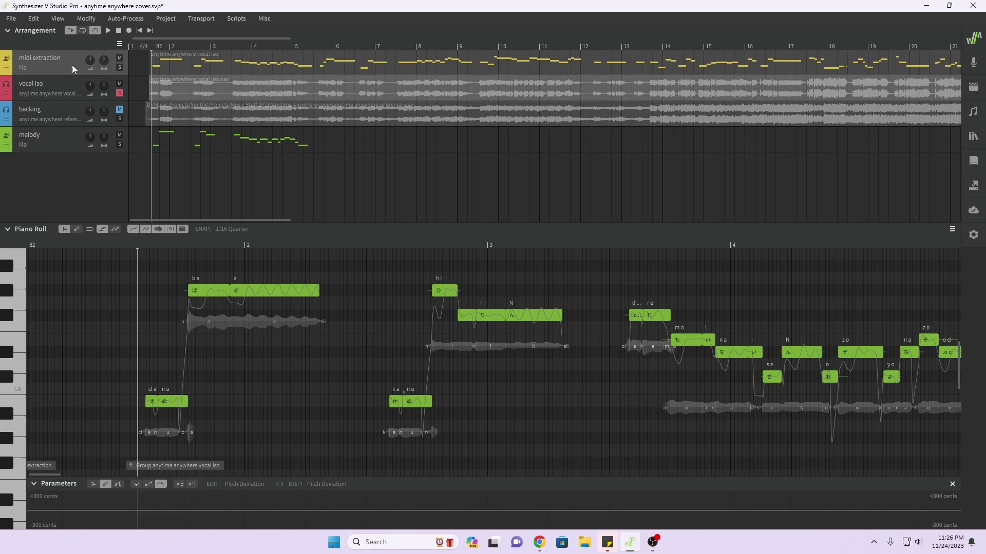
Step: Solo midi extraction, mute vocal iso and melody, and audition the extracted notes
left_click(120, 67)
left_click(120, 93)
left_click(120, 84)
key("space")
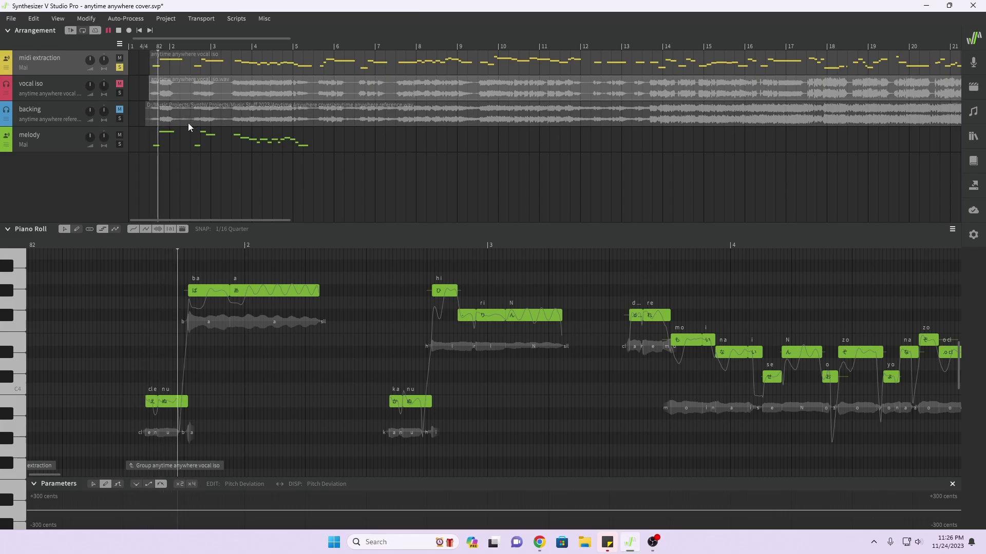
left_click(120, 135)
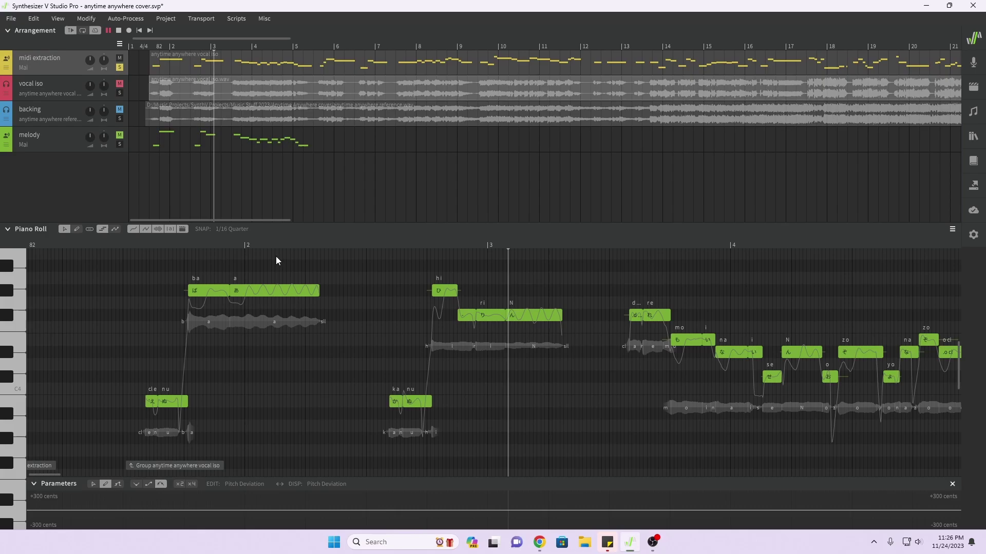
key("space")
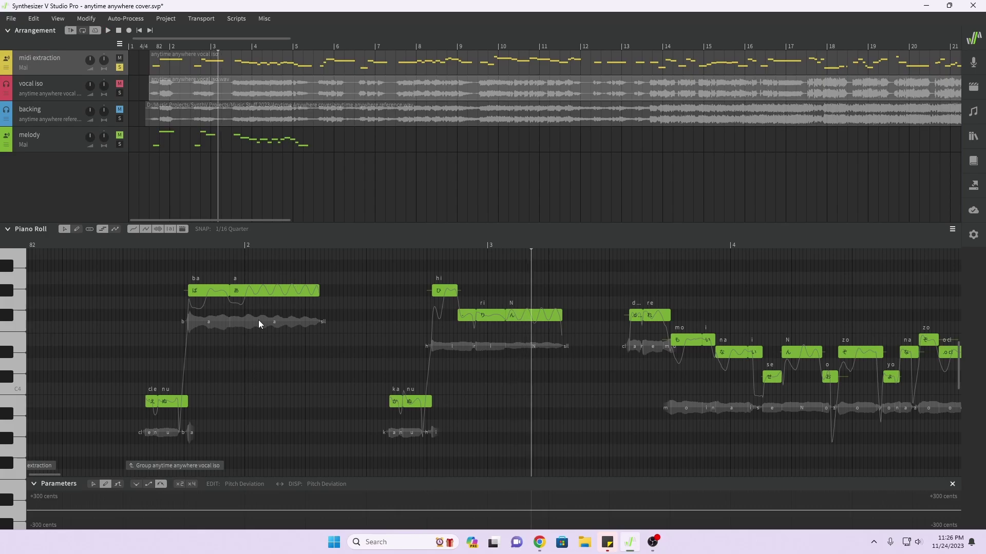
key("space")
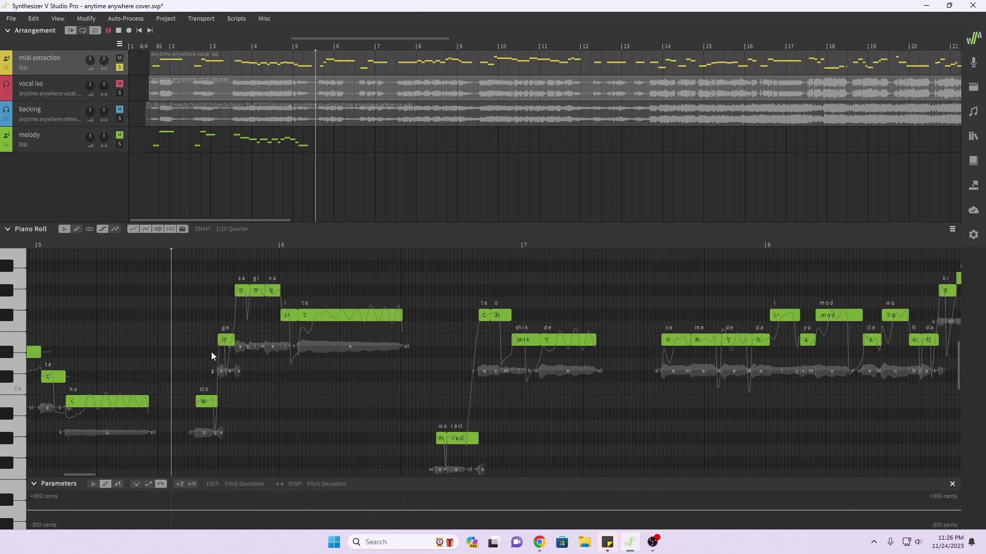
key("space")
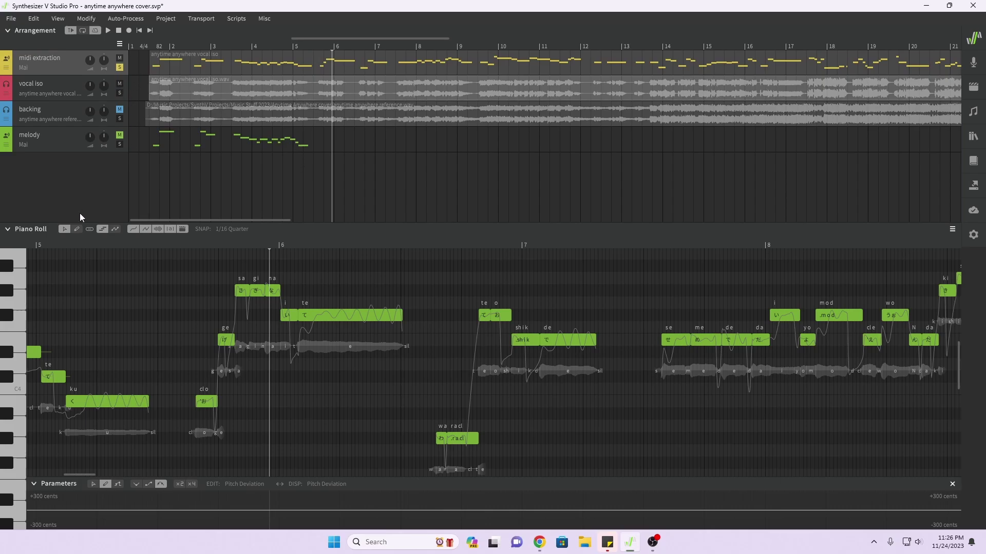
Step: Unsolo midi extraction, play all tracks from about bar 3.5, and select the extracted note group
left_click(119, 66)
key("space")
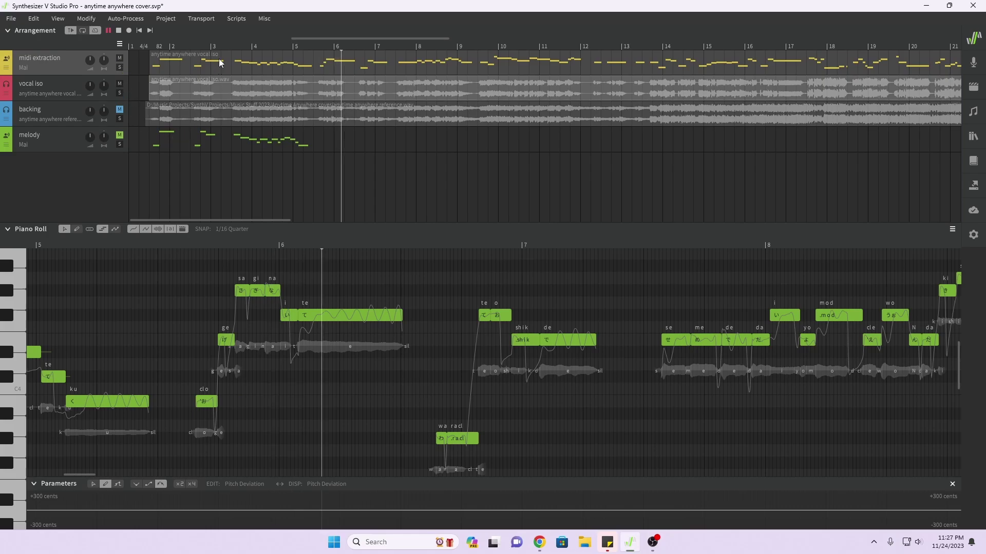
left_click(233, 47)
key("space")
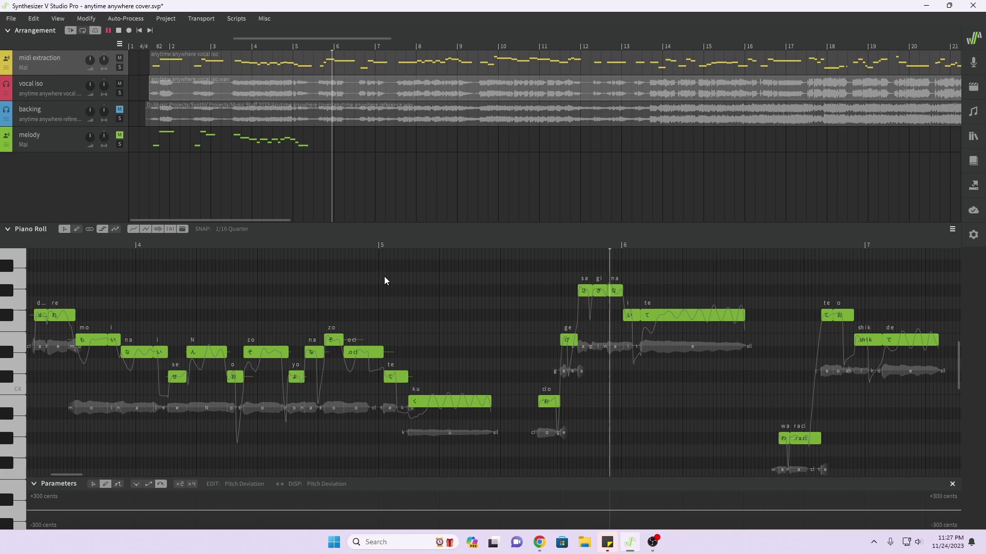
key("space")
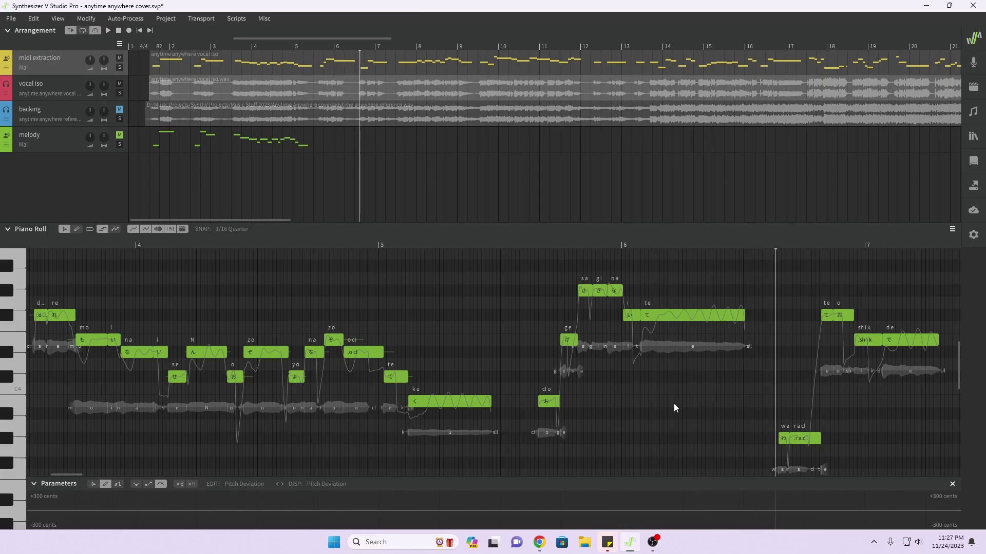
left_click(744, 315)
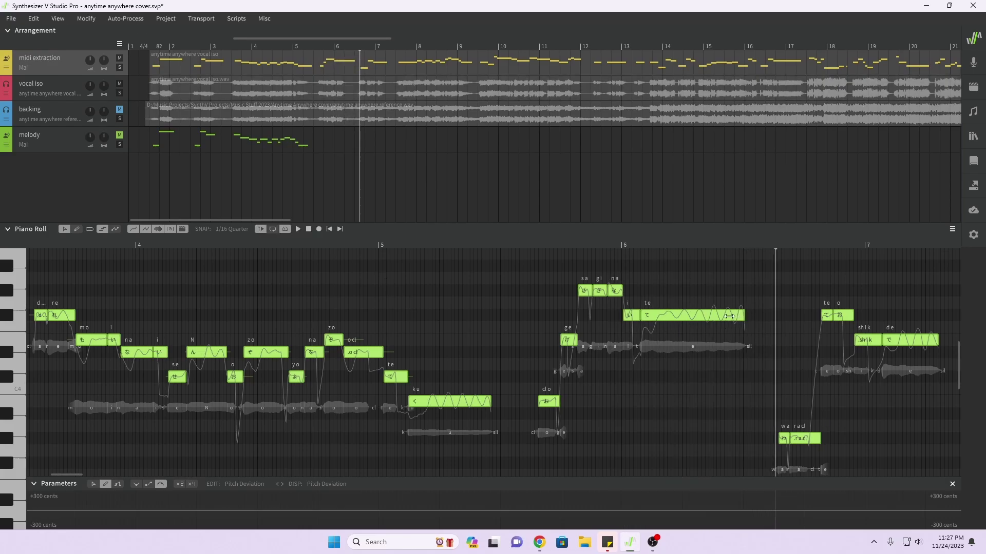
Step: Disband the note group, shorten the long 'te' note at bar 6, and play it back
right_click(666, 321)
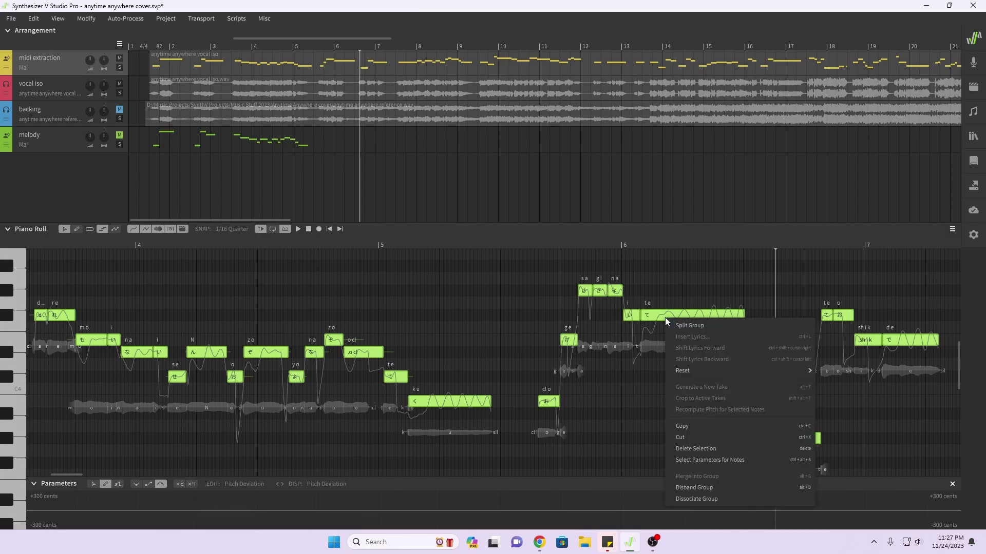
left_click(711, 487)
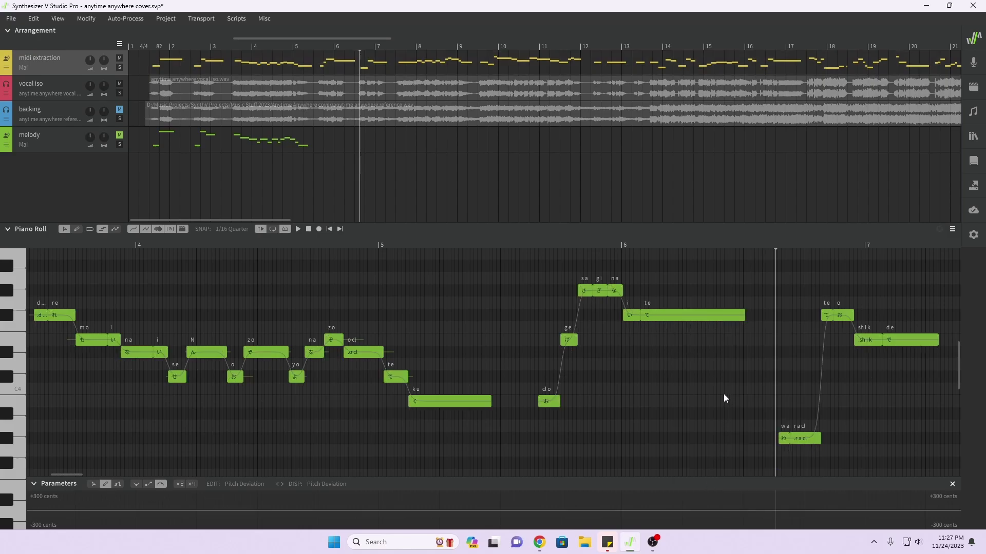
left_click_drag(743, 315, 710, 317)
left_click(537, 245)
key("space")
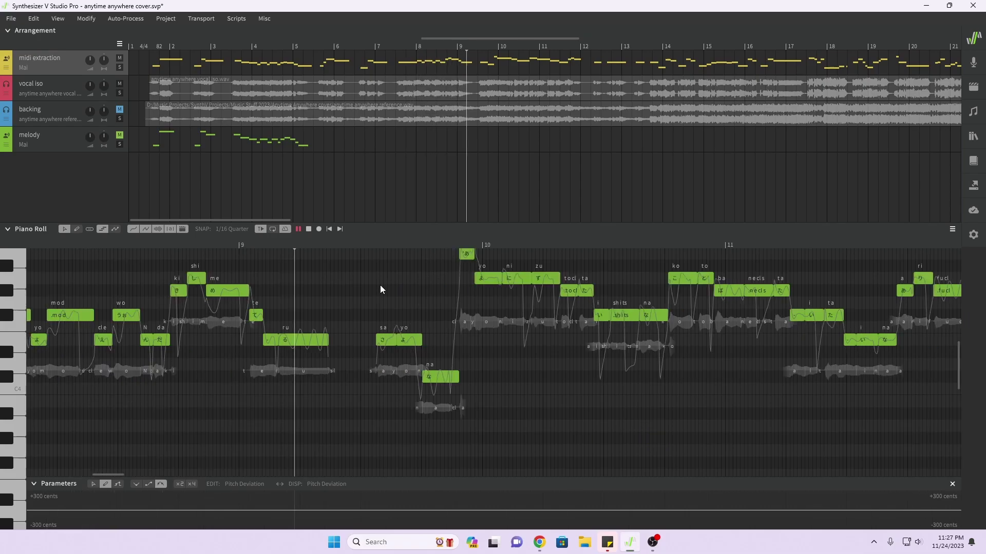
Step: Unmute the backing track, play from between bars 9 and 10, and audition C5 and the pitch below
scroll(353, 286, "up", 1)
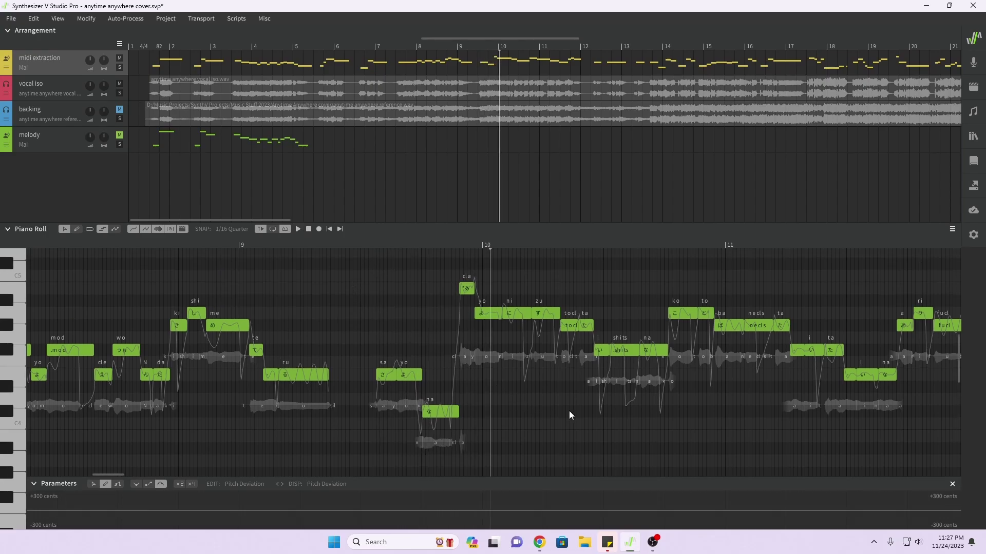
left_click(121, 108)
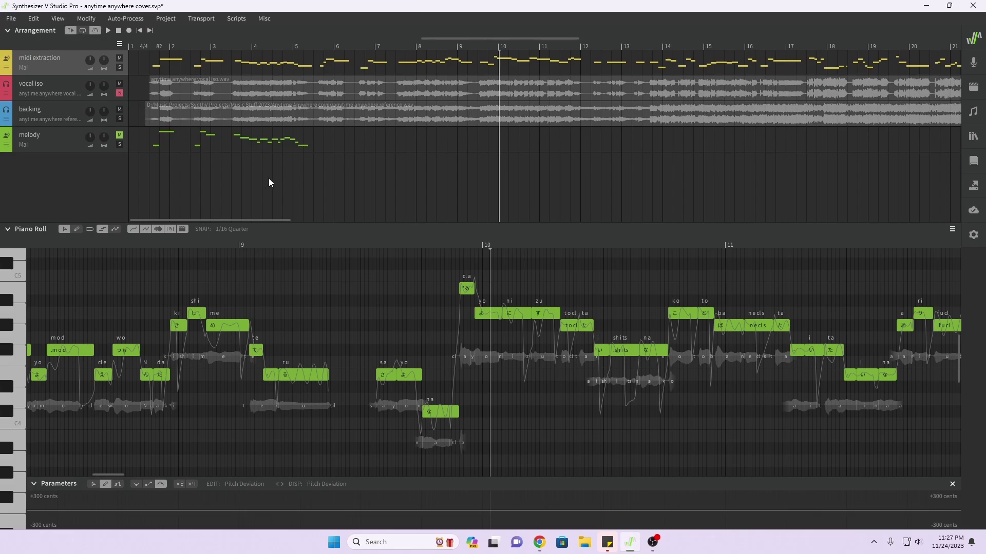
left_click(330, 240)
key("space")
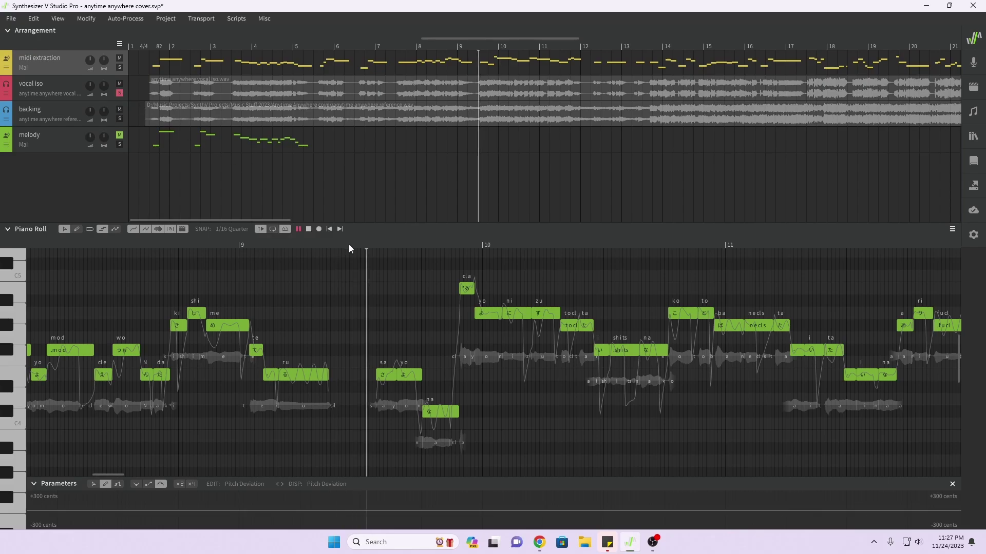
key("space")
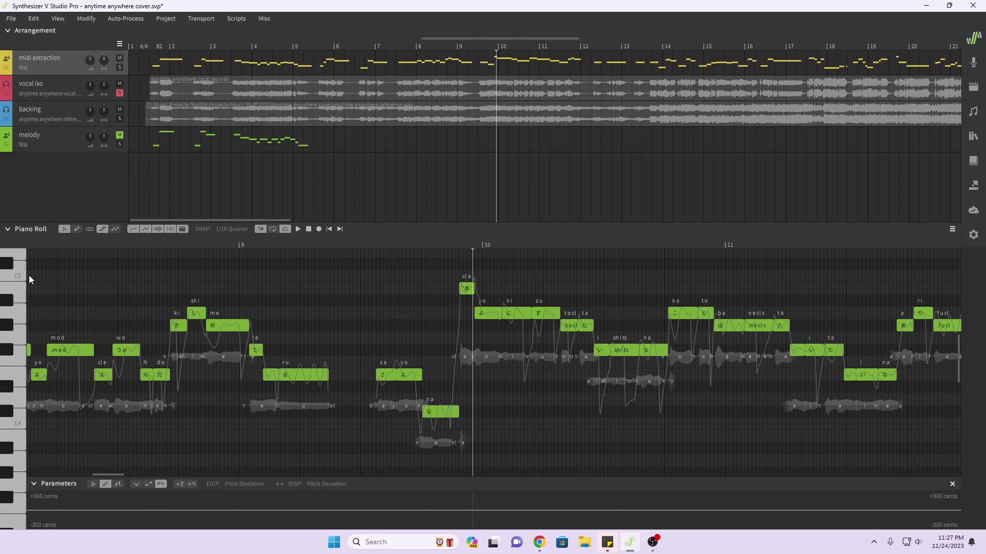
left_click(17, 282)
left_click(17, 288)
left_click(17, 287)
Step: Solo midi extraction and replay the extracted notes between bars 9 and 10
left_click(119, 67)
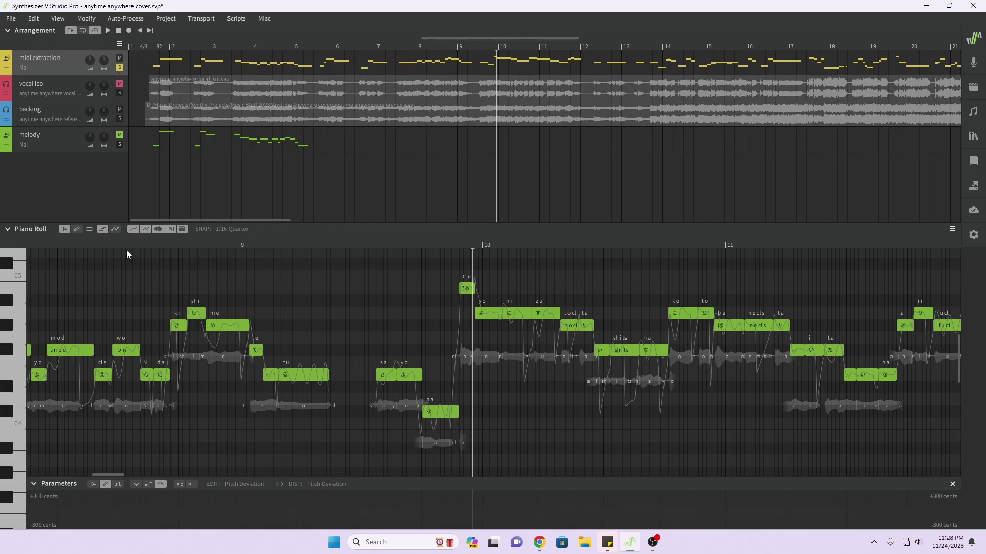
left_click(189, 242)
key("space")
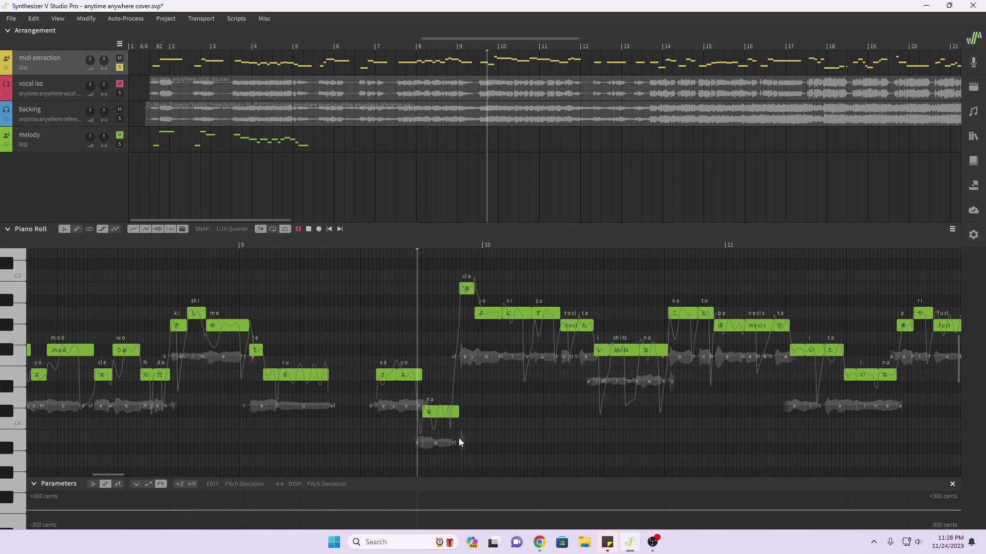
key("space")
Step: Raise the 'na' note to sit next to 'cla', then save the project
scroll(504, 442, "up", 2, "ctrl")
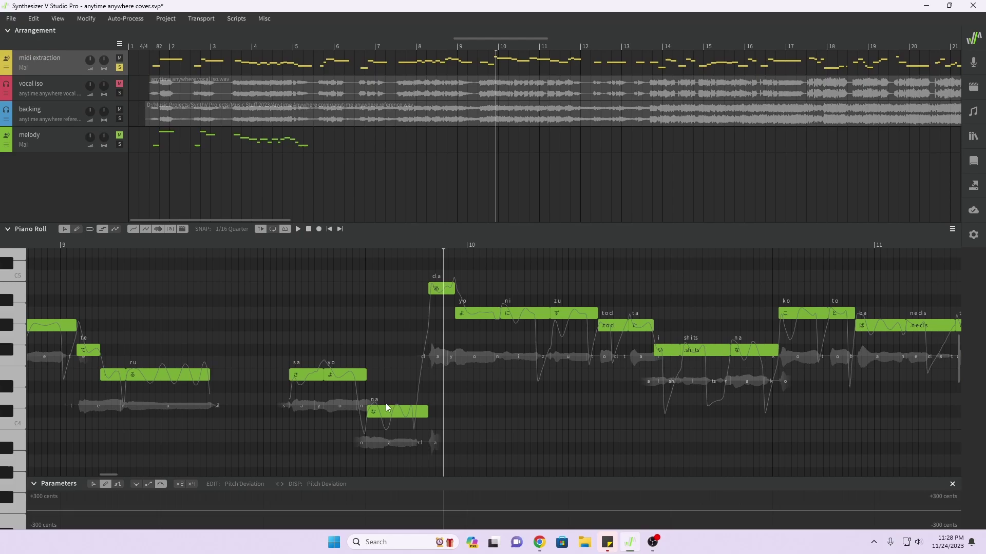
left_click_drag(381, 412, 381, 290)
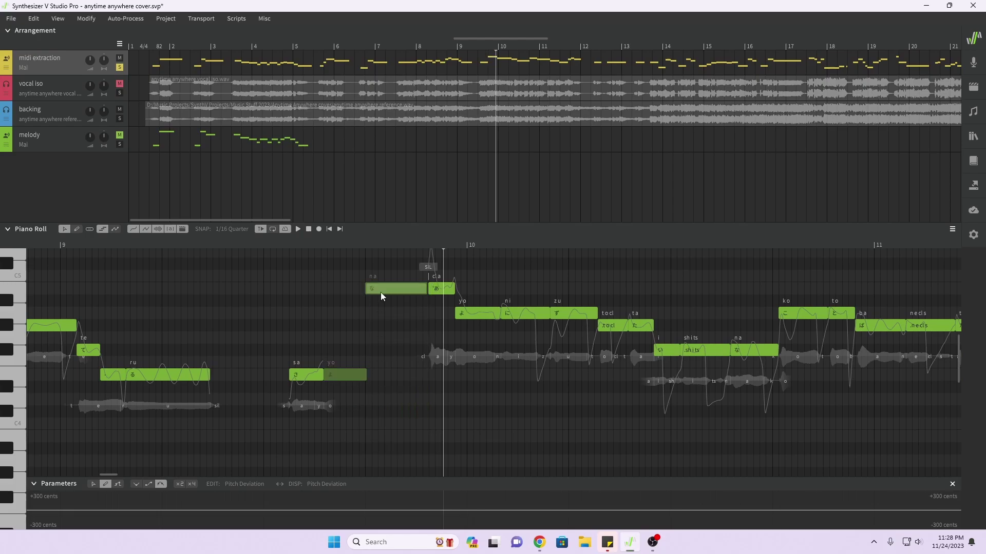
left_click(366, 373)
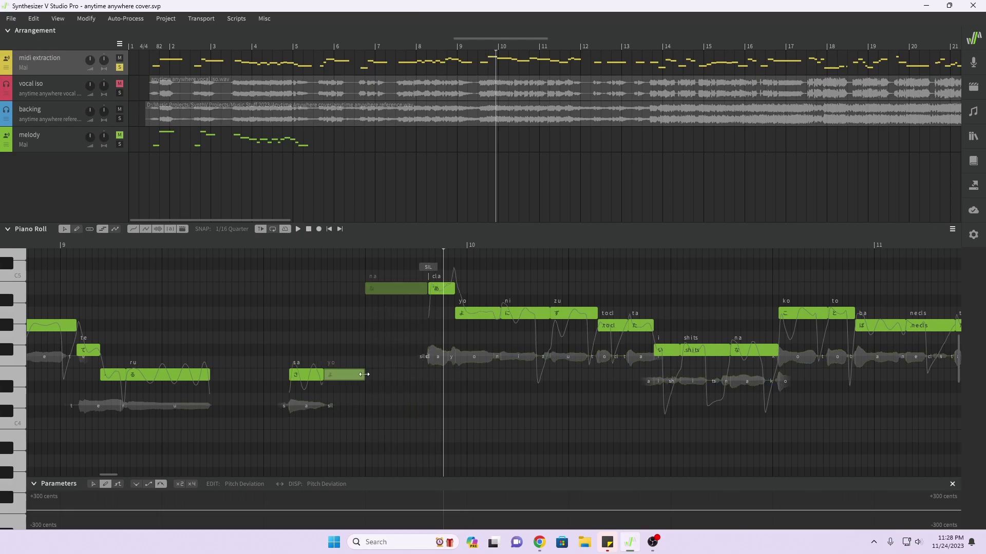
key("ctrl+s")
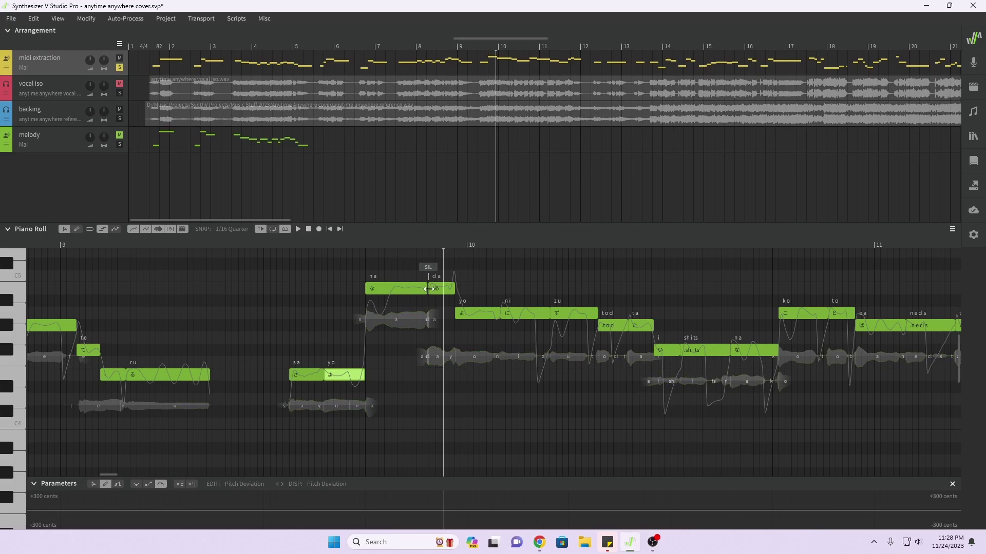
Step: Shift the na–cla boundary slightly earlier and audition the phrase from near bar 9.3
left_click(427, 288)
left_click_drag(427, 289, 424, 289)
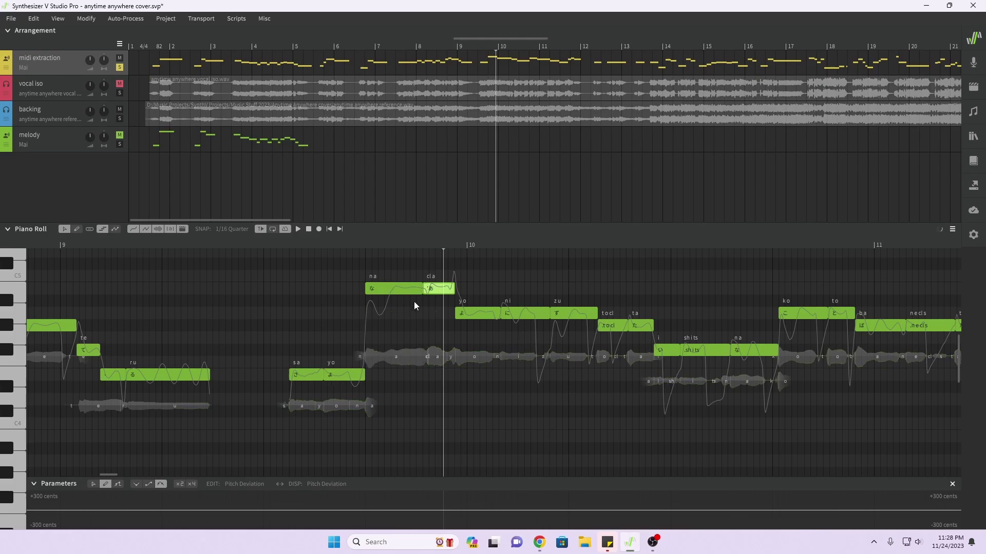
left_click(245, 245)
key("space")
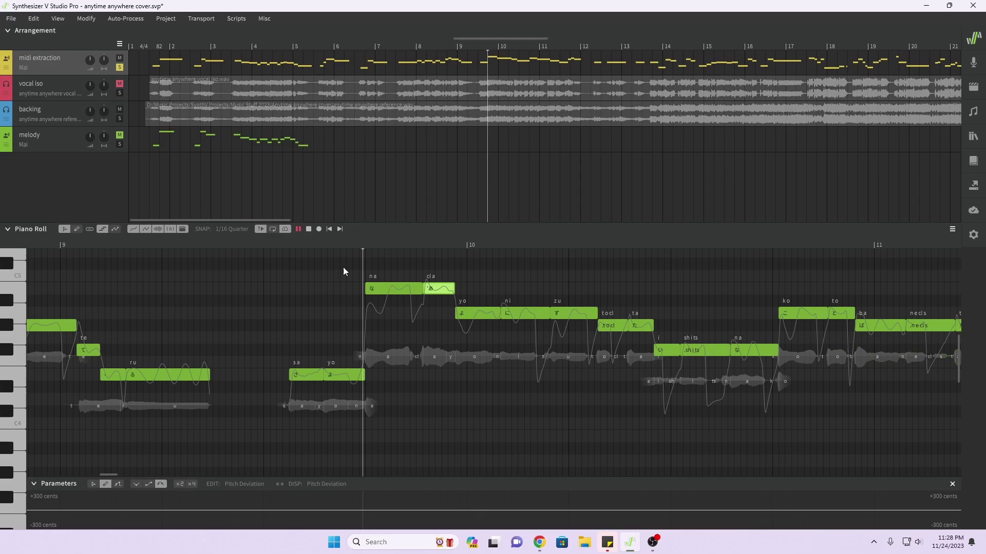
key("space")
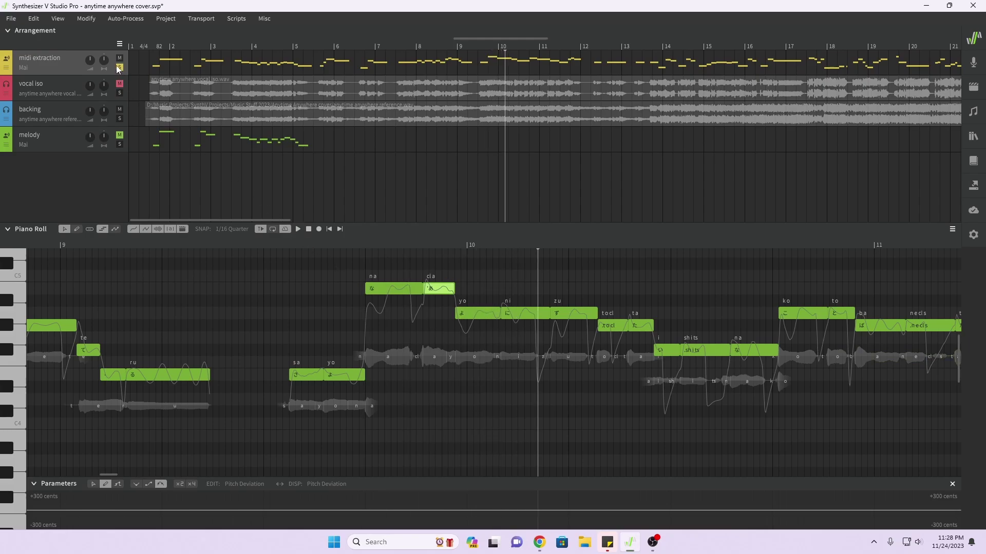
Step: Unsolo midi extraction and play the phrase with all tracks from near bar 9.5
left_click(120, 68)
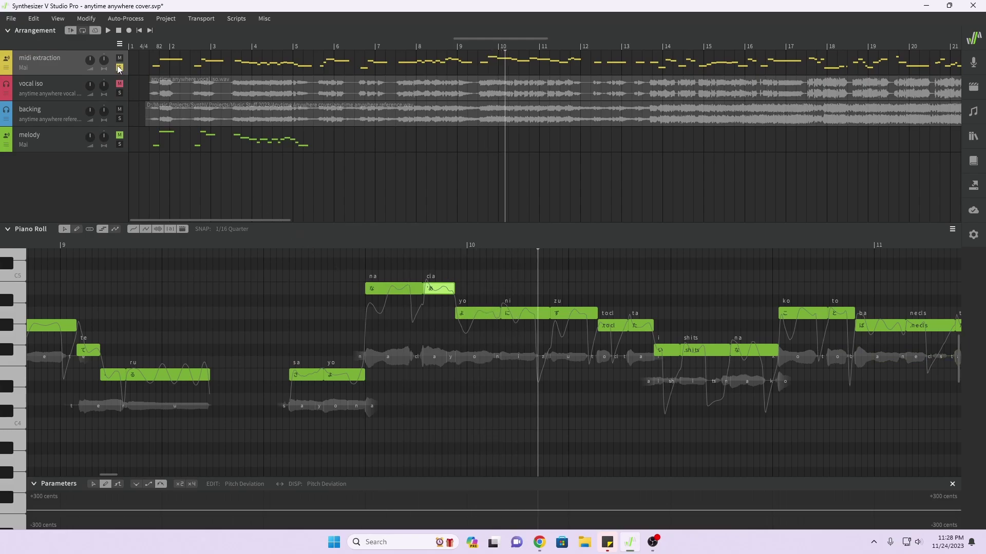
left_click(262, 246)
key("space")
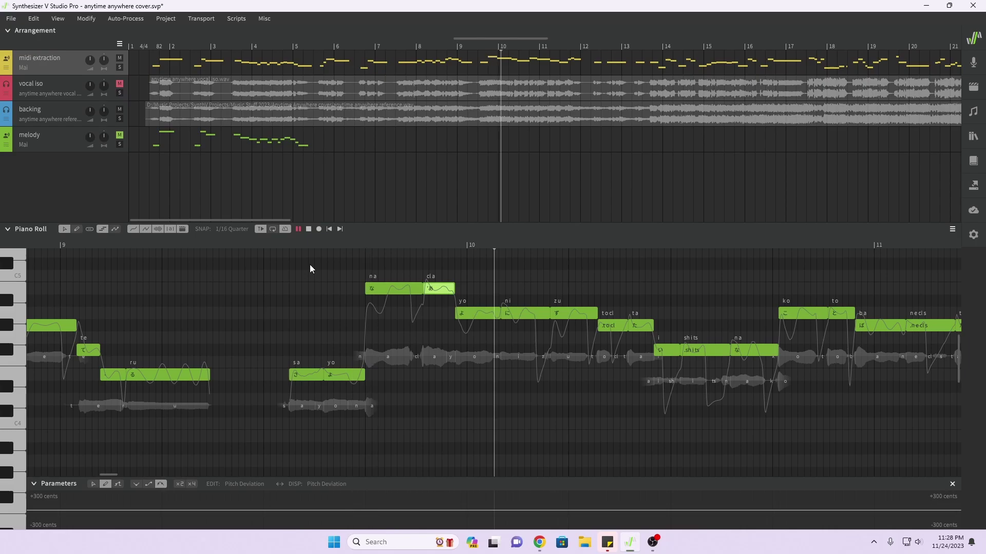
Step: Mute the backing track, unmute vocal iso, and stop playback around bar 16
left_click(120, 109)
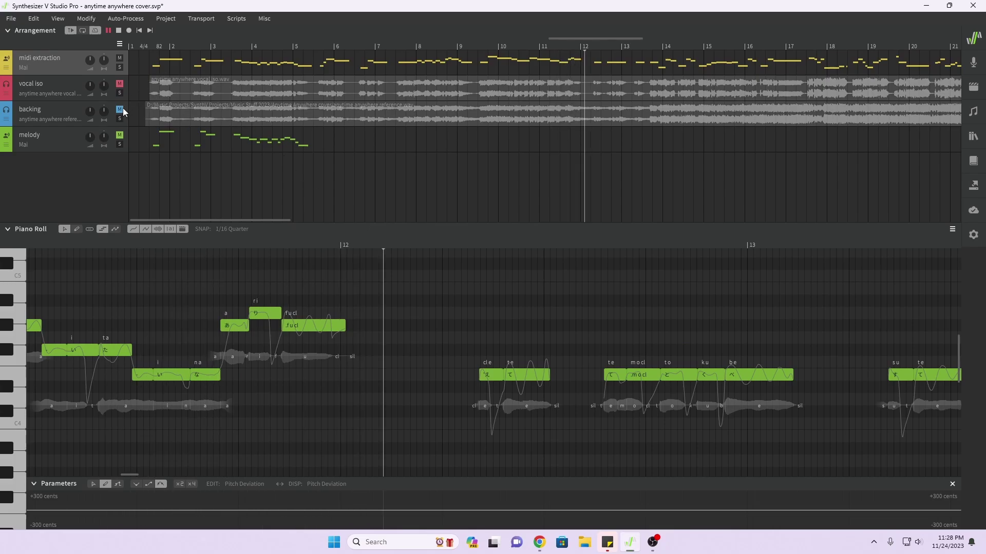
left_click(119, 84)
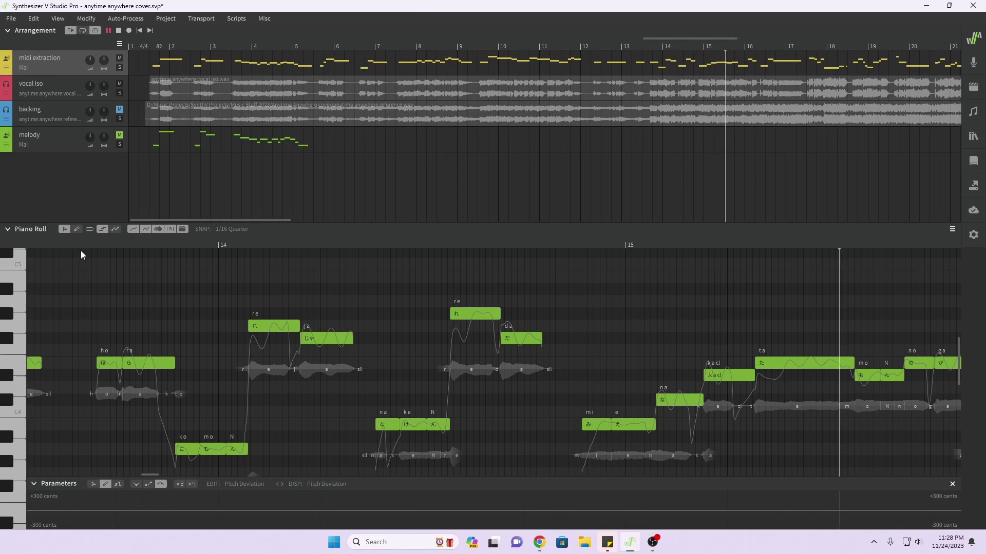
key("space")
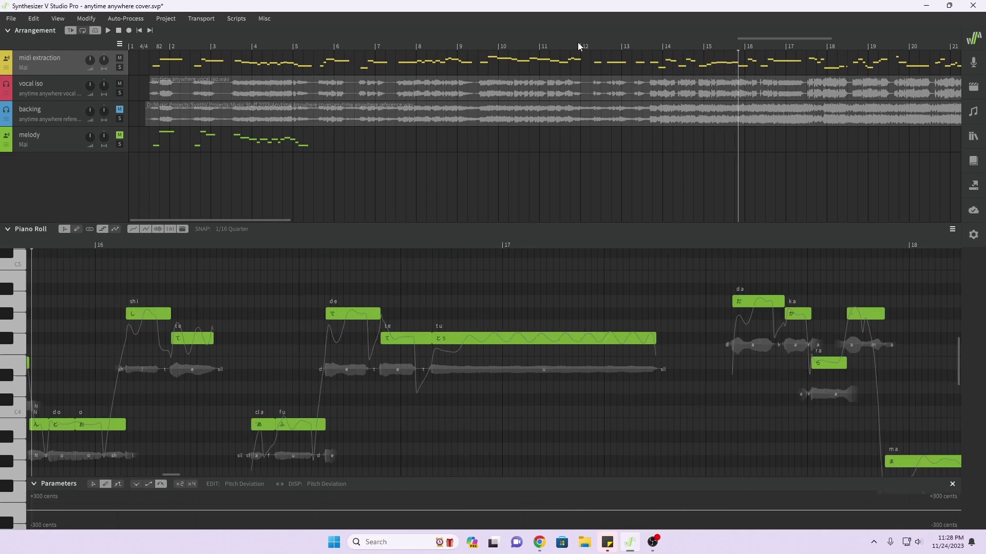